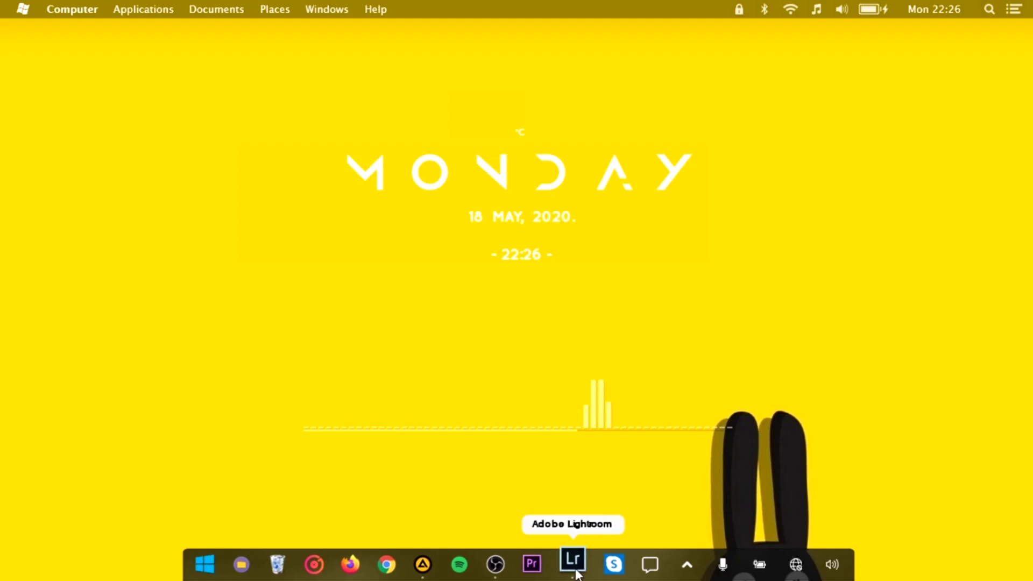
# - Launch Adobe Lightroom from the taskbar with the flower-field portrait loaded in Develop
pyautogui.click(570, 562)
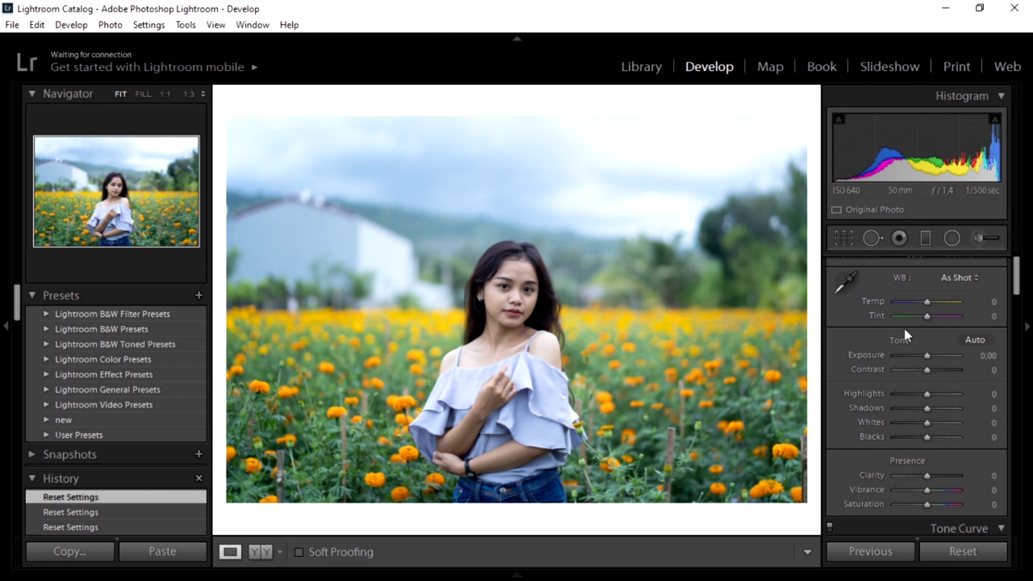
# - Set Temp to −2, Contrast to +21, Highlights to −79 and Shadows to +64
pyautogui.click(925, 302)
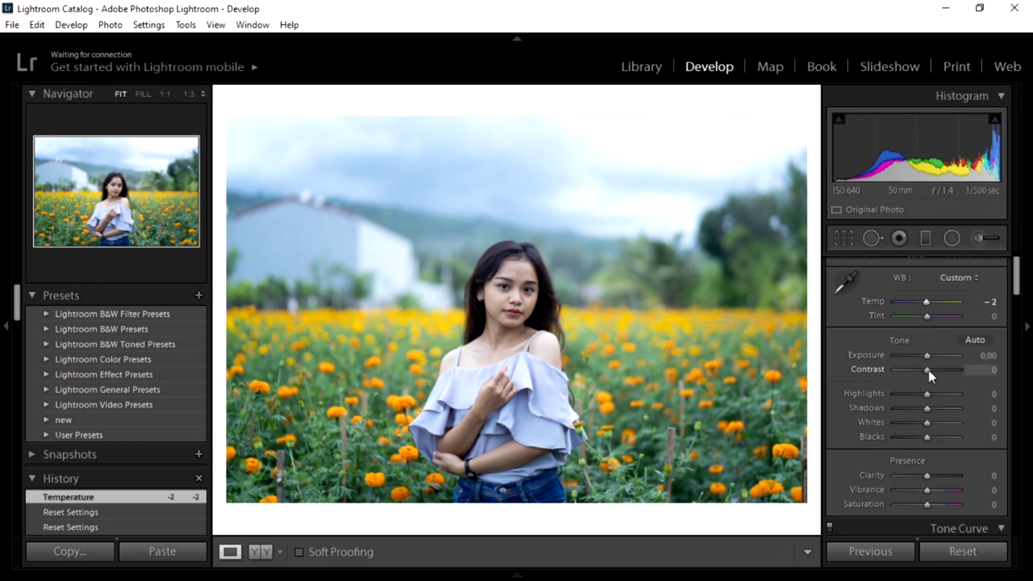
pyautogui.moveTo(928, 371); pyautogui.dragTo(935, 369)
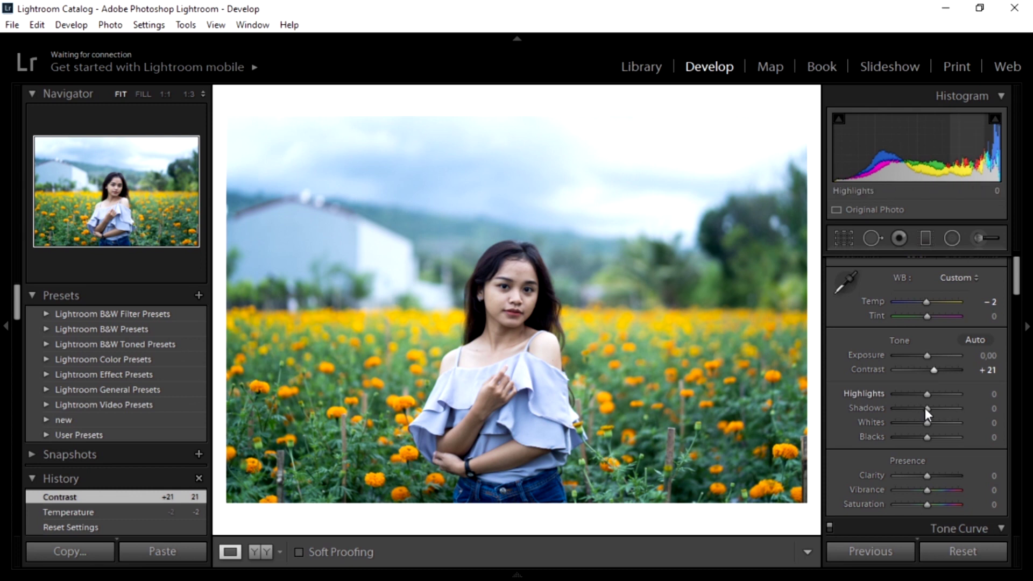
pyautogui.moveTo(927, 395)
pyautogui.mouseDown()
pyautogui.moveTo(902, 389)
pyautogui.moveTo(930, 408)
pyautogui.mouseUp()
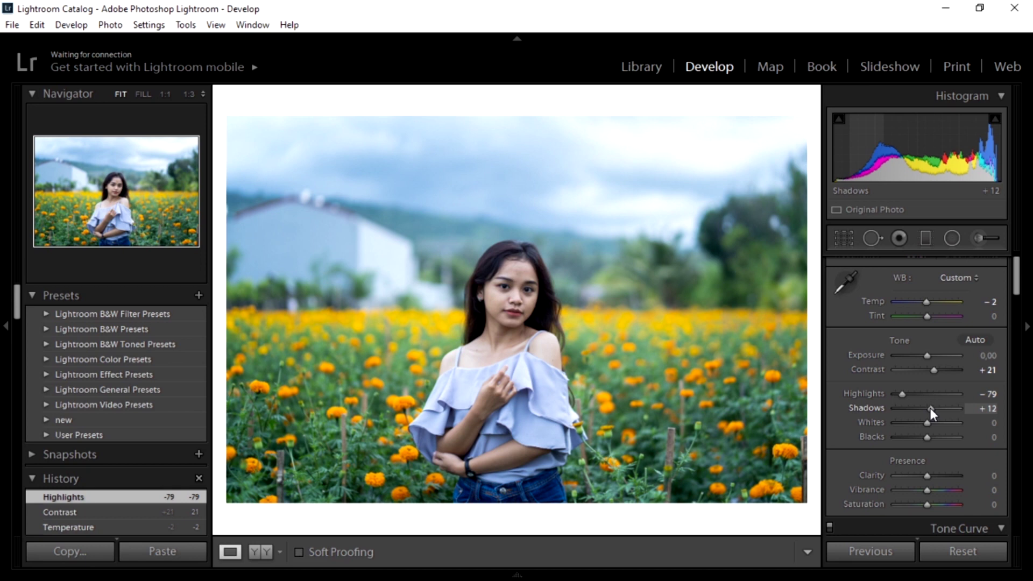
pyautogui.moveTo(929, 408); pyautogui.dragTo(945, 408)
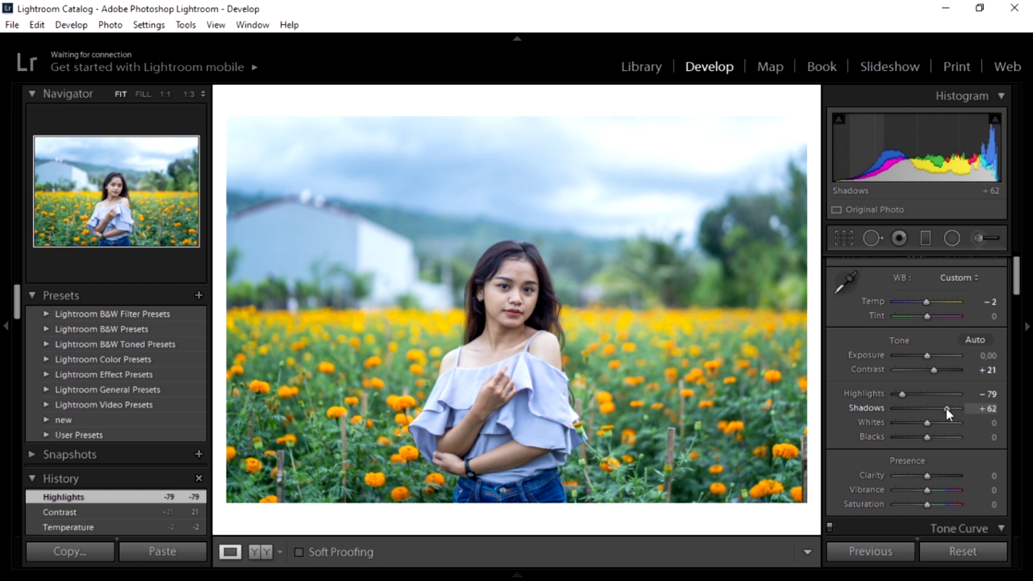
pyautogui.moveTo(946, 408); pyautogui.dragTo(946, 408)
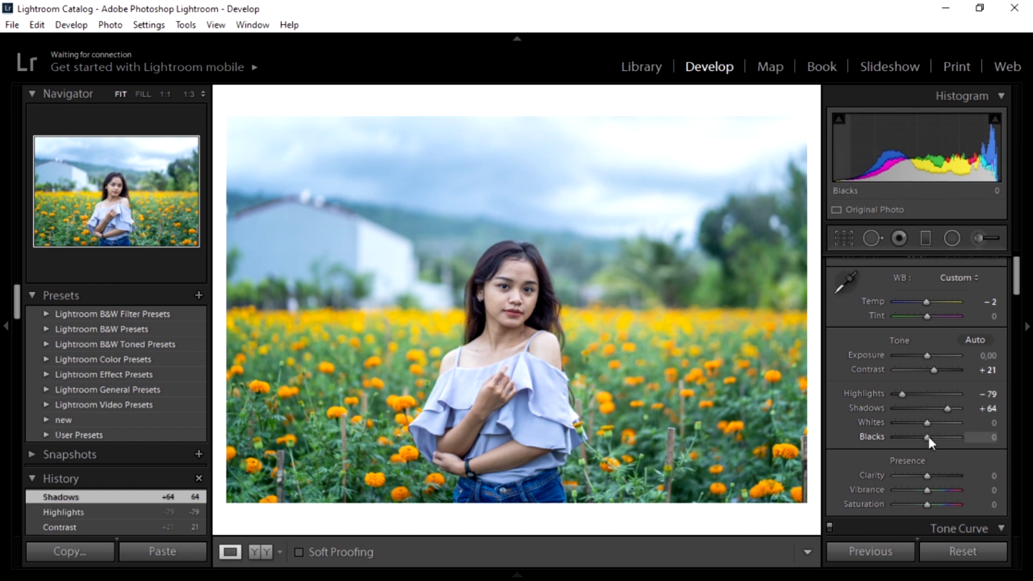
# - Deepen Blacks to −17 and raise Clarity to +50
pyautogui.moveTo(925, 436); pyautogui.dragTo(923, 434)
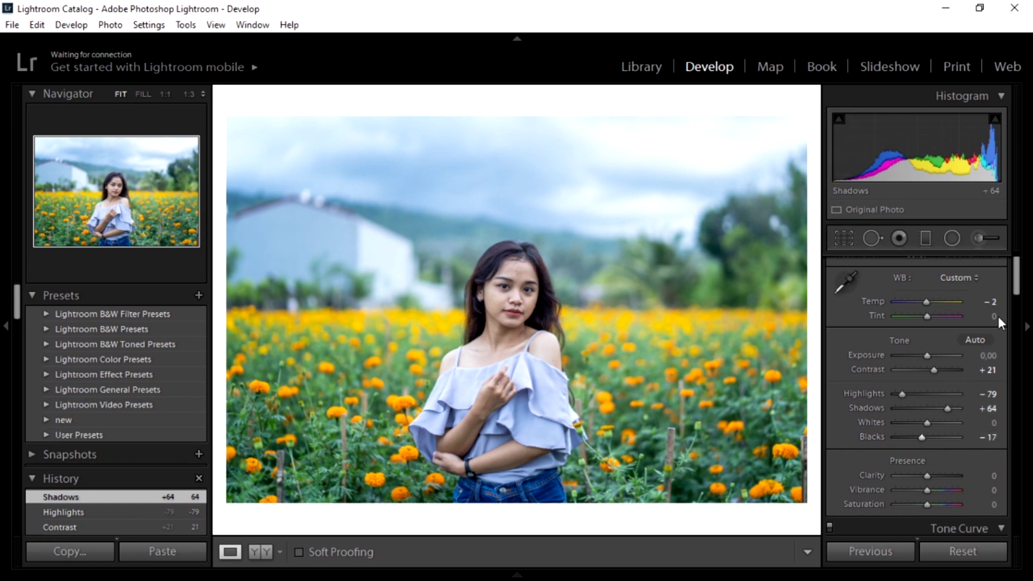
pyautogui.moveTo(1017, 288); pyautogui.dragTo(1021, 306)
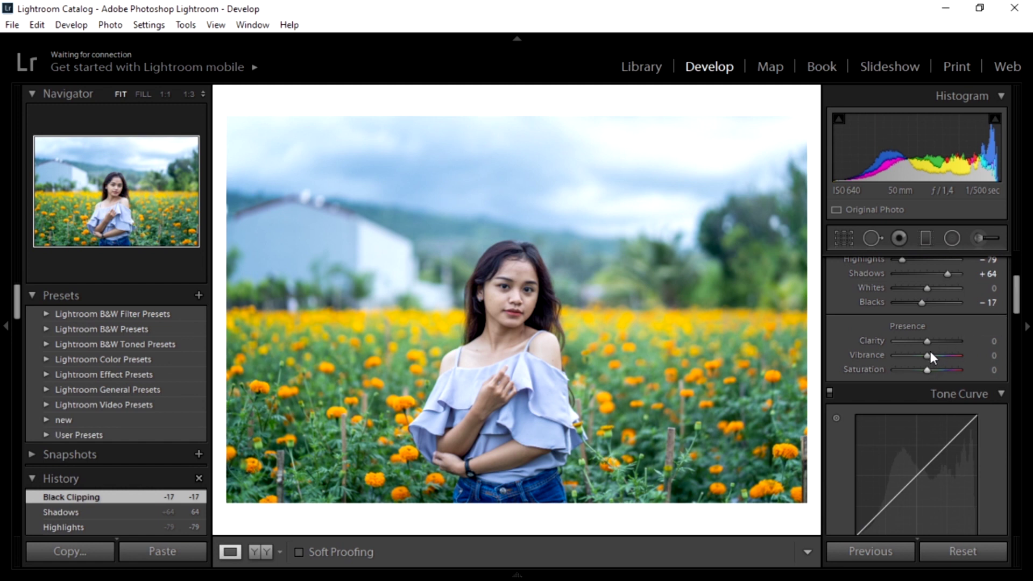
pyautogui.moveTo(928, 341); pyautogui.dragTo(933, 343)
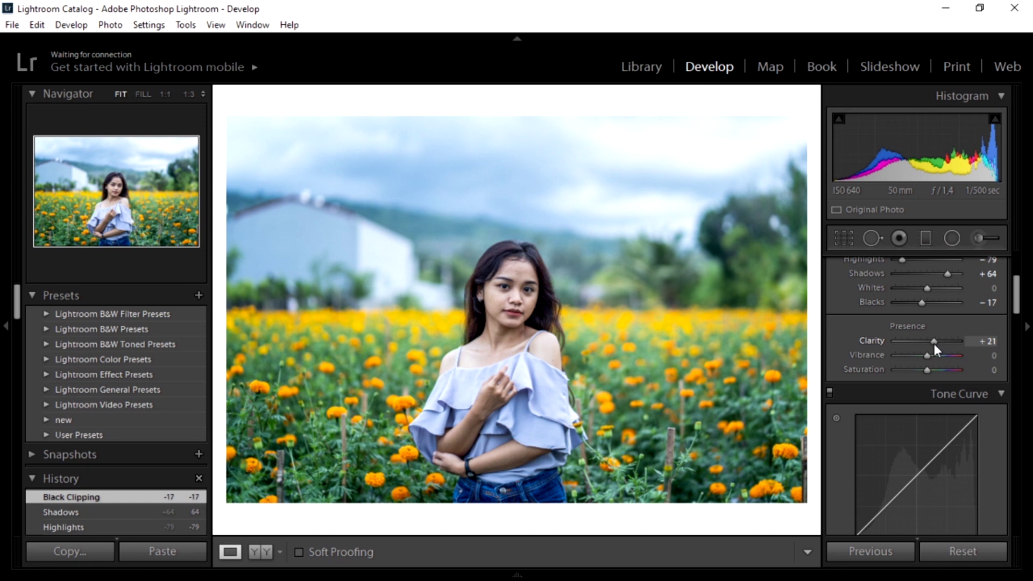
pyautogui.moveTo(933, 344); pyautogui.dragTo(941, 344)
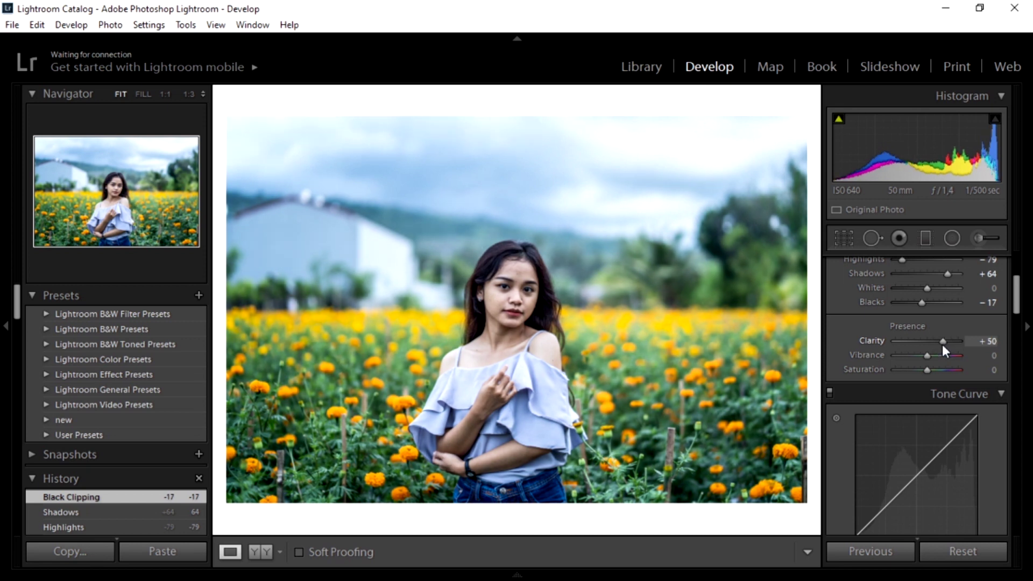
pyautogui.moveTo(1016, 302); pyautogui.dragTo(1020, 339)
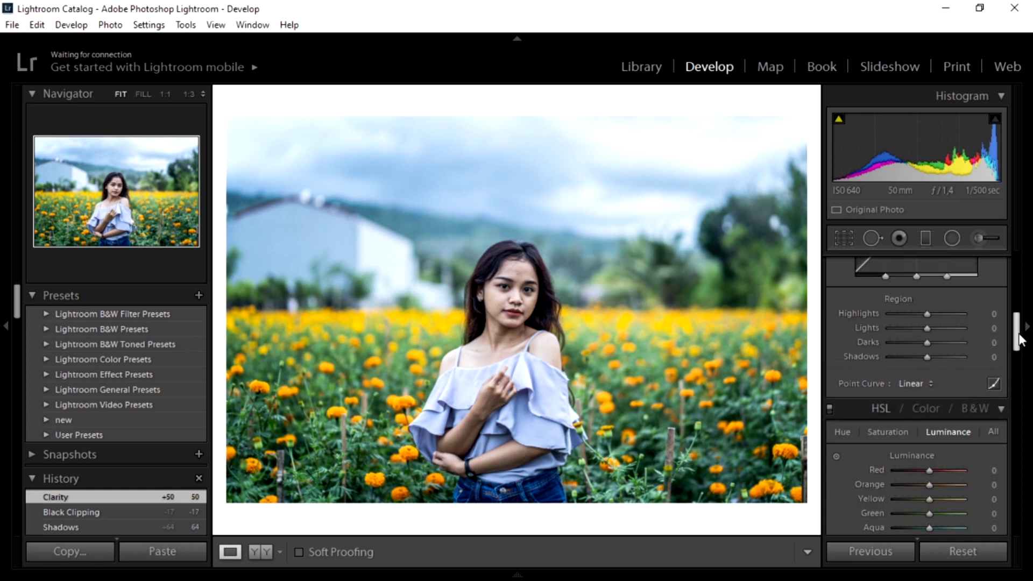
# - Set HSL Hue to Aqua +2 and Blue −40 to turn the sky teal
pyautogui.moveTo(1020, 339); pyautogui.dragTo(1019, 344)
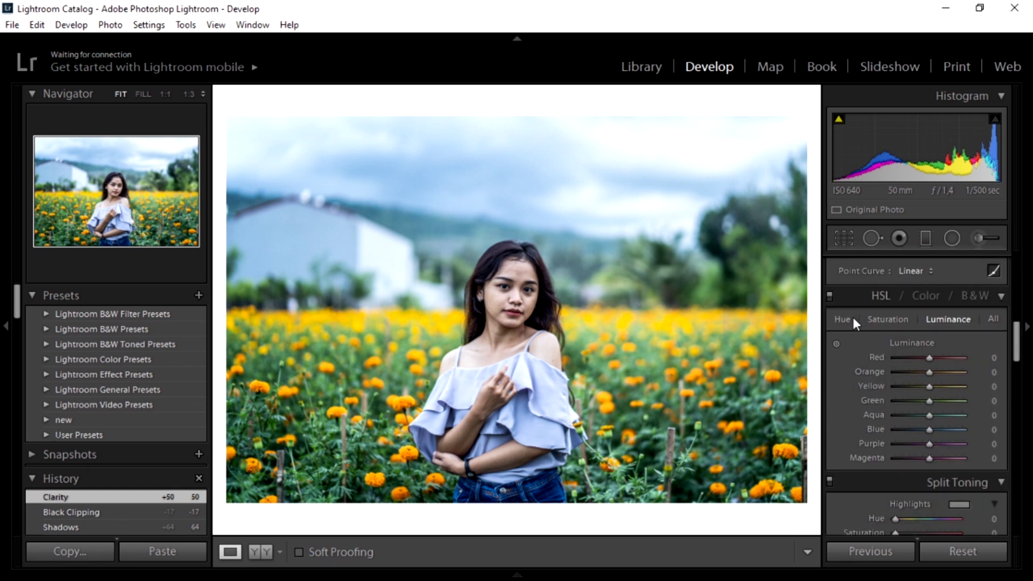
pyautogui.click(843, 316)
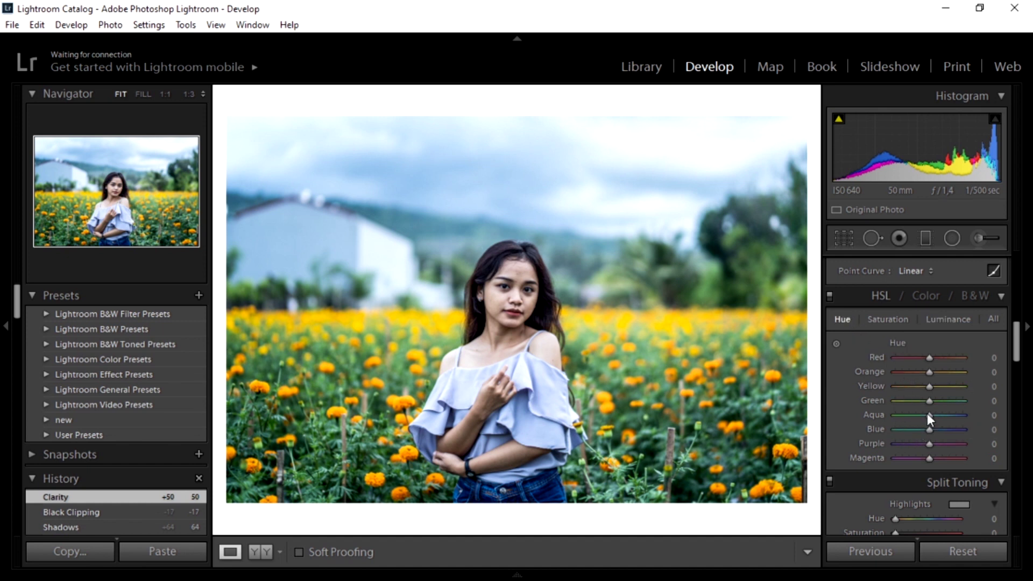
pyautogui.moveTo(927, 413); pyautogui.dragTo(928, 415)
pyautogui.moveTo(929, 429); pyautogui.dragTo(911, 429)
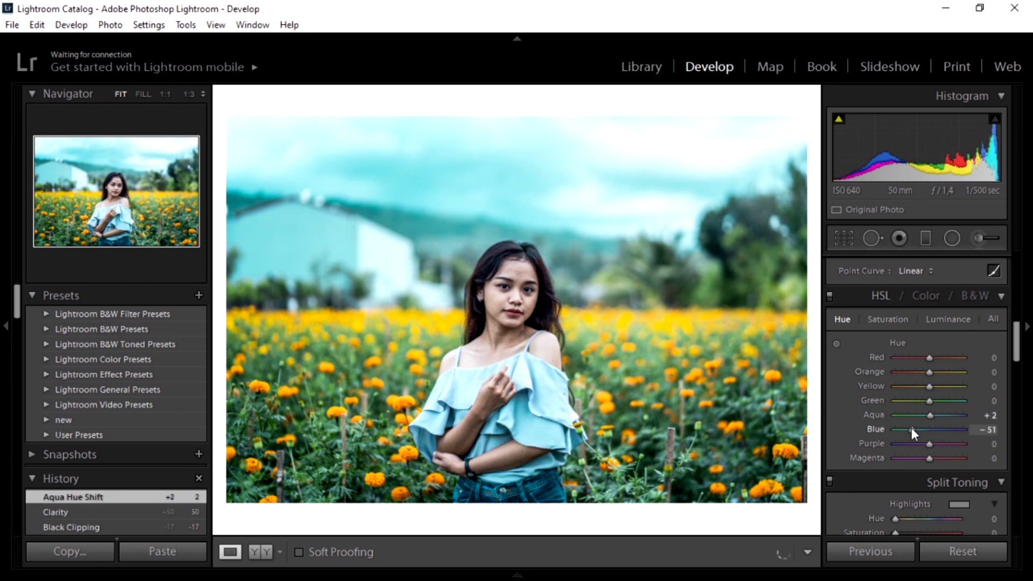
pyautogui.moveTo(911, 429); pyautogui.dragTo(914, 427)
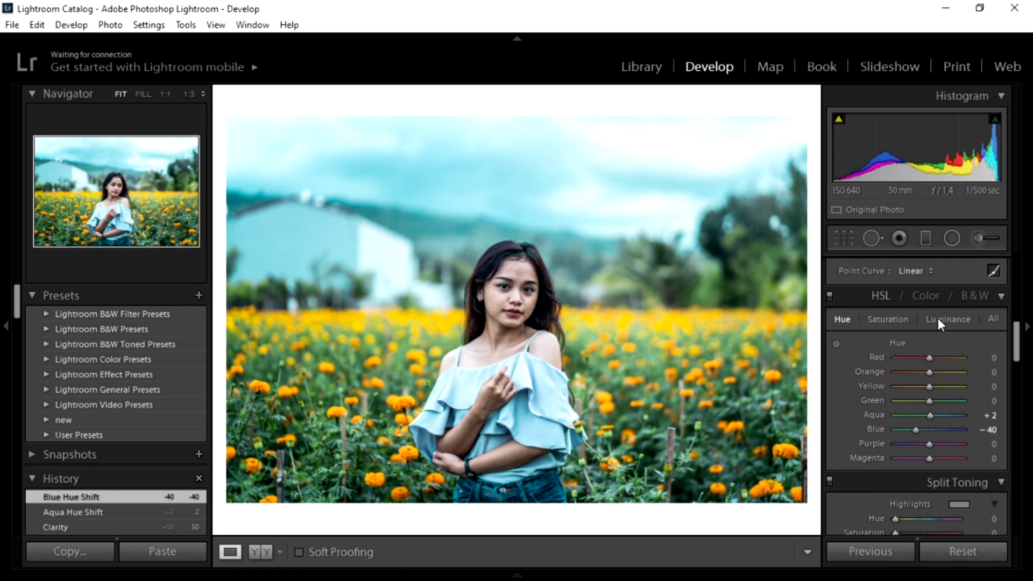
pyautogui.click(937, 317)
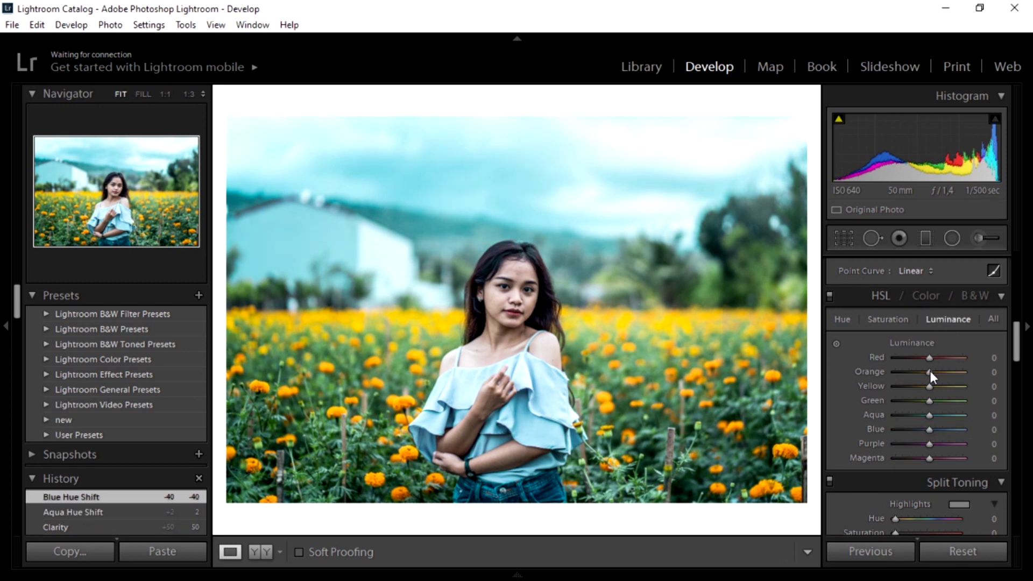
# - Raise HSL Luminance to Red +53, Orange +47 and Yellow +40
pyautogui.moveTo(930, 361); pyautogui.dragTo(939, 363)
pyautogui.moveTo(938, 358); pyautogui.dragTo(944, 359)
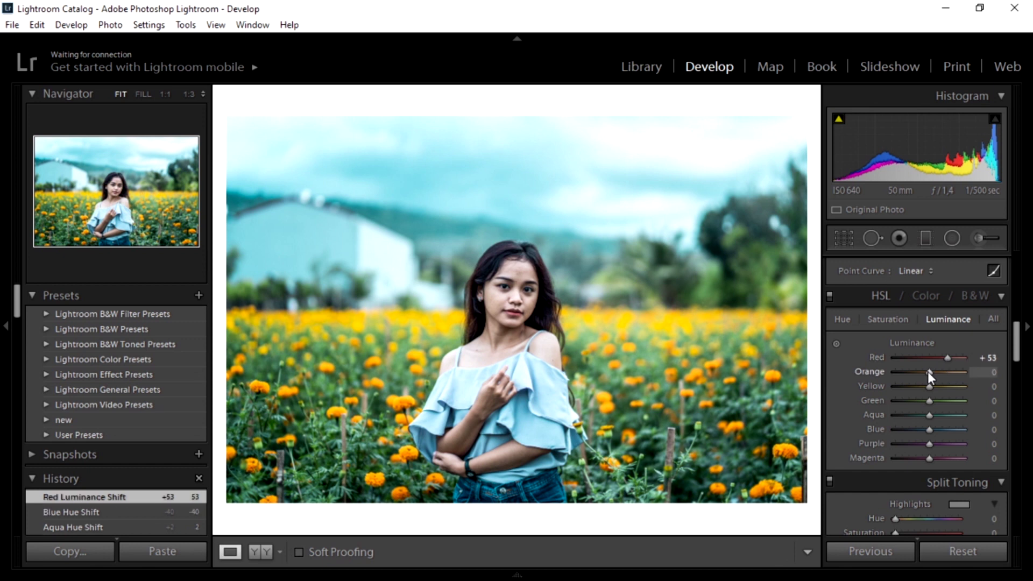
pyautogui.moveTo(927, 371); pyautogui.dragTo(944, 373)
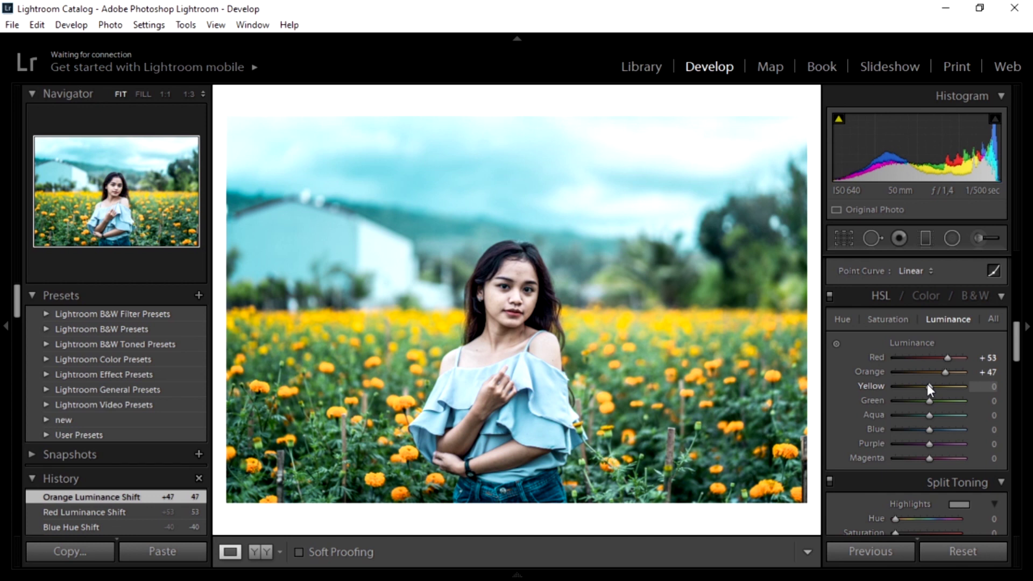
pyautogui.moveTo(927, 384); pyautogui.dragTo(943, 386)
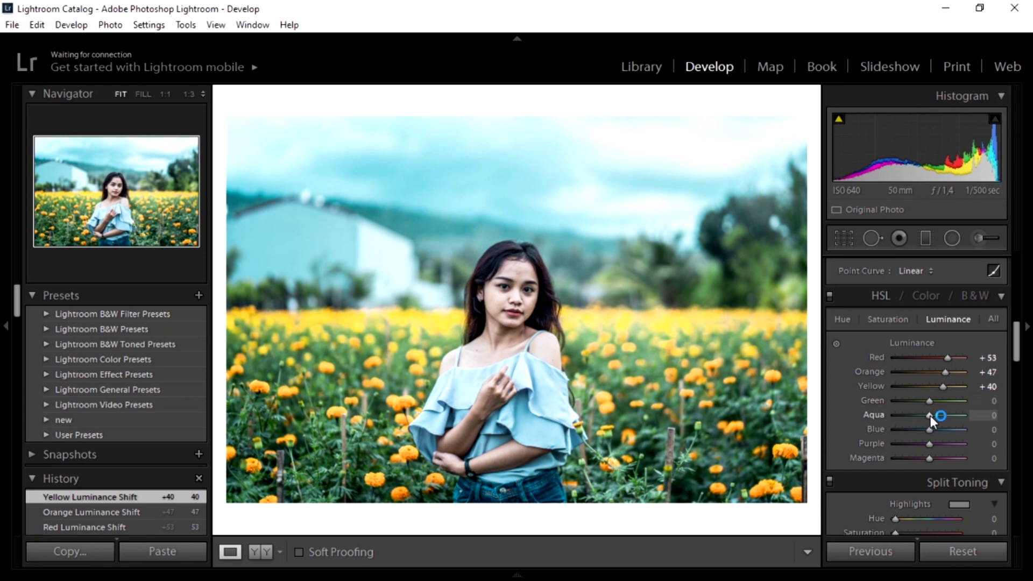
# - Set Luminance to Aqua +7, Blue −24, Purple +2 and Magenta +40
pyautogui.click(930, 413)
pyautogui.moveTo(929, 413); pyautogui.dragTo(931, 413)
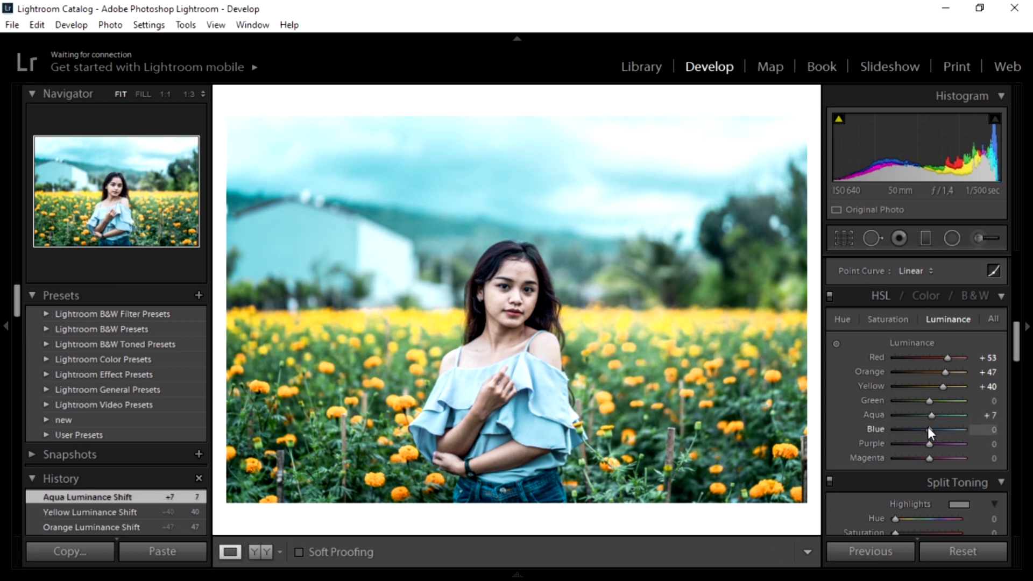
pyautogui.moveTo(927, 427); pyautogui.dragTo(919, 427)
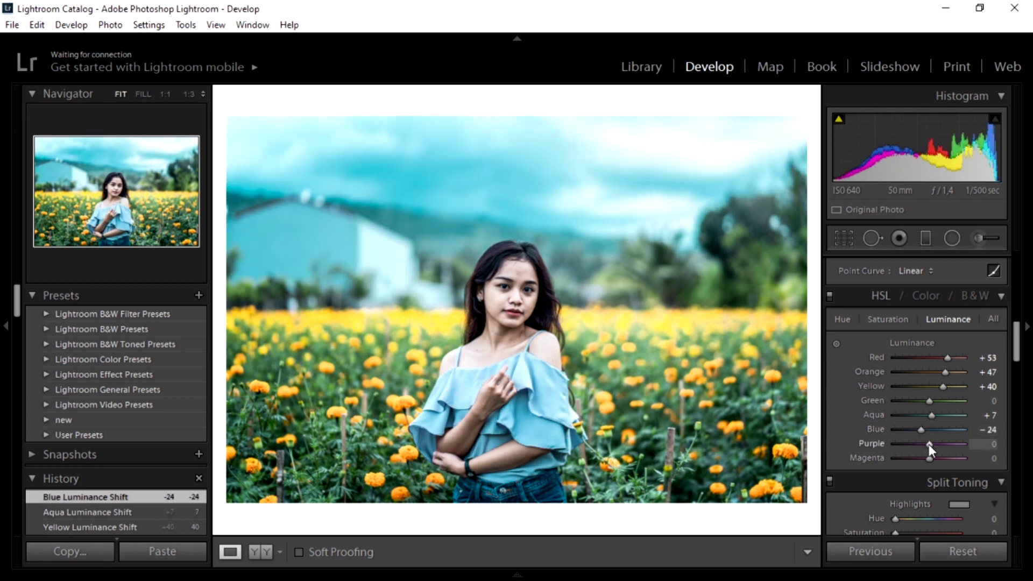
pyautogui.moveTo(928, 445); pyautogui.dragTo(944, 456)
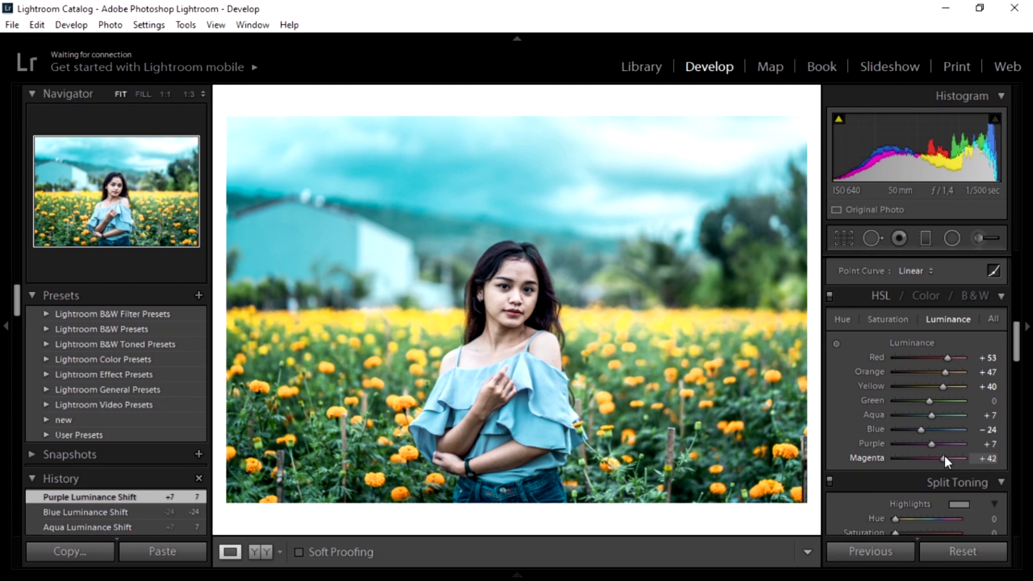
pyautogui.moveTo(944, 455); pyautogui.dragTo(930, 443)
pyautogui.moveTo(1015, 340); pyautogui.dragTo(1003, 400)
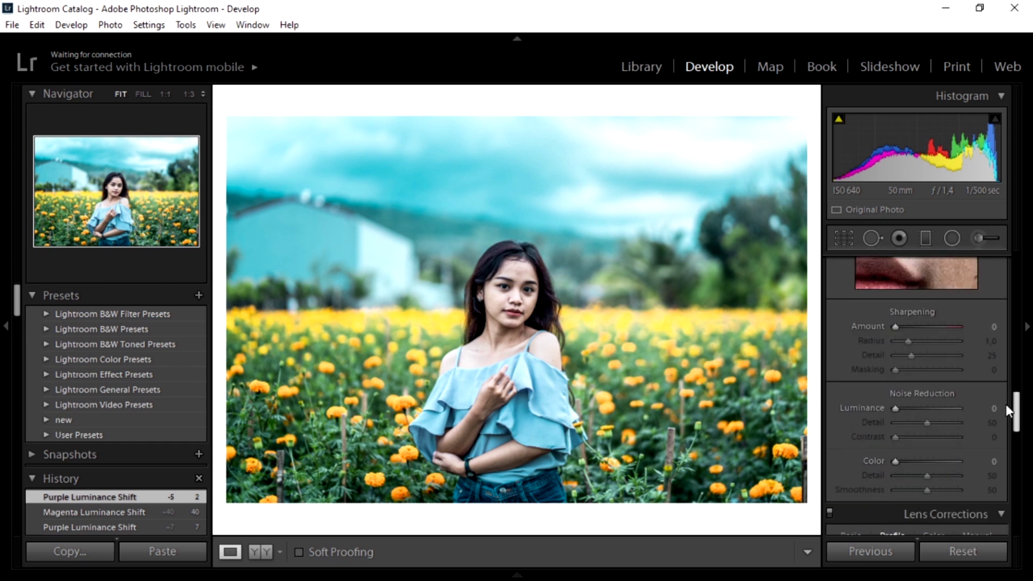
# - Add sharpening, with Luminance noise reduction 13 and Luminance Detail 93
pyautogui.moveTo(895, 342); pyautogui.dragTo(904, 346)
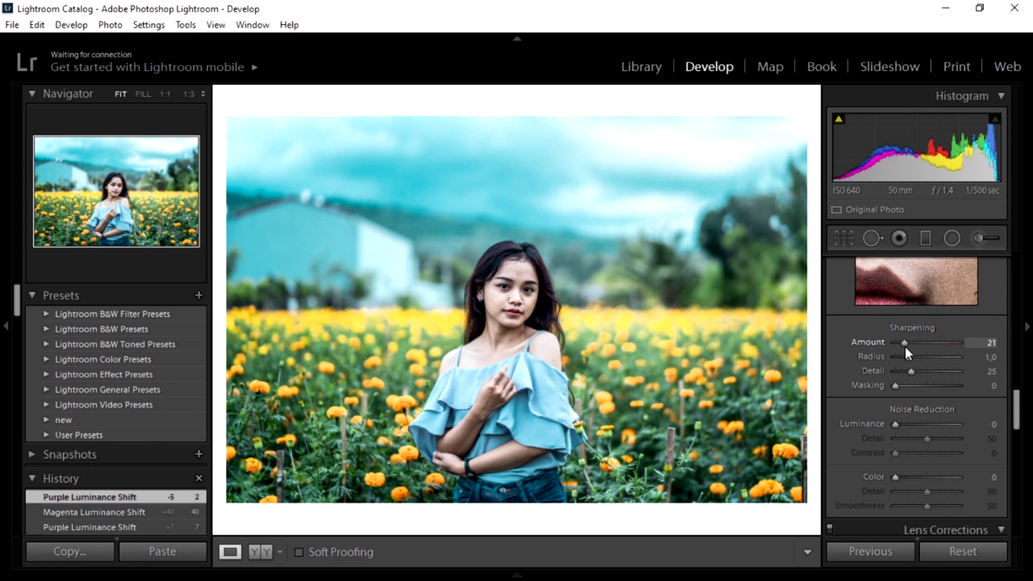
pyautogui.click(903, 425)
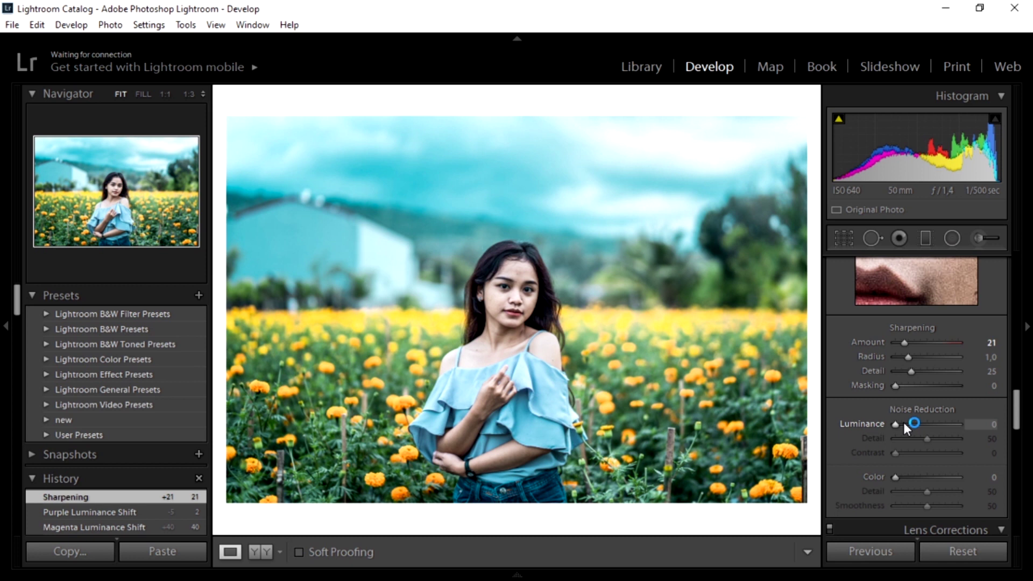
pyautogui.click(903, 424)
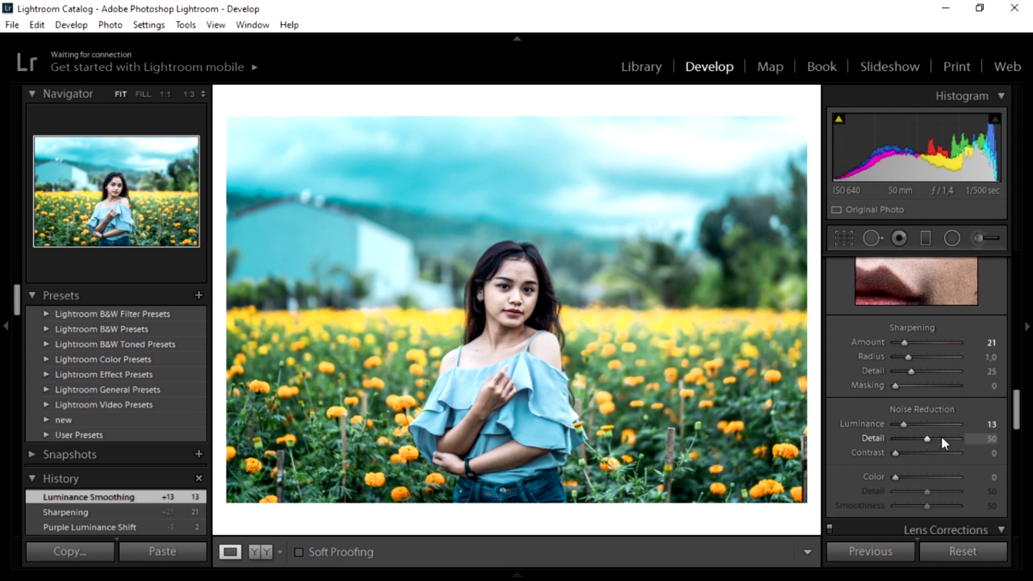
pyautogui.moveTo(941, 439); pyautogui.dragTo(954, 440)
# - Set Color noise reduction to 20 and Color Detail to 88
pyautogui.click(898, 476)
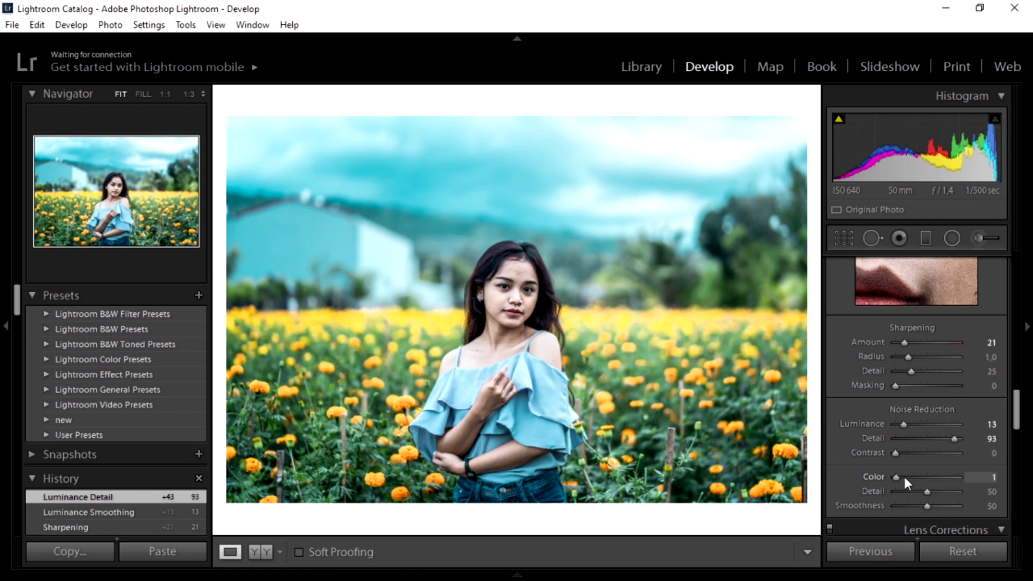
pyautogui.moveTo(904, 477); pyautogui.dragTo(907, 478)
pyautogui.moveTo(906, 477); pyautogui.dragTo(911, 474)
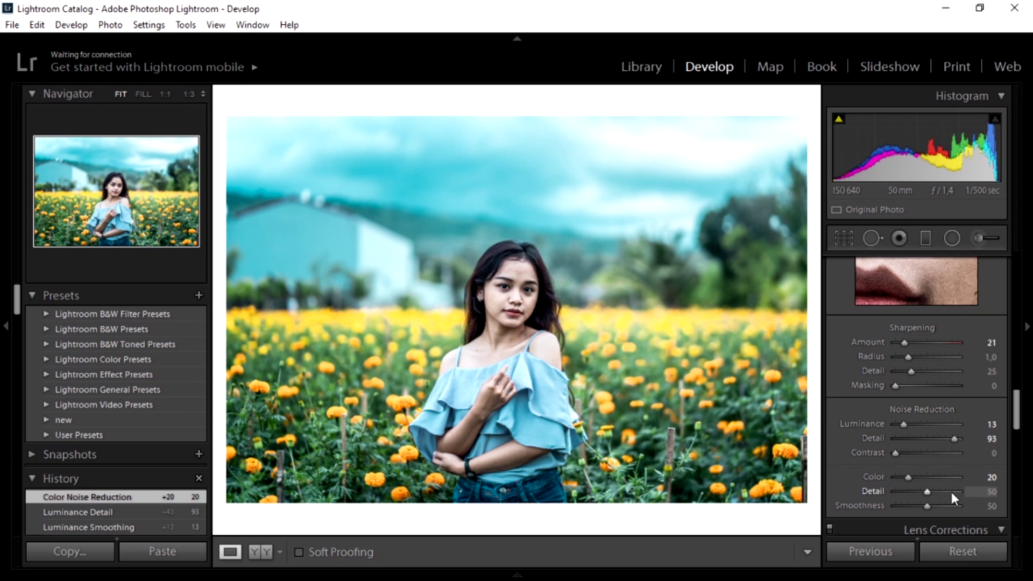
pyautogui.click(951, 492)
pyautogui.moveTo(1016, 409); pyautogui.dragTo(1015, 515)
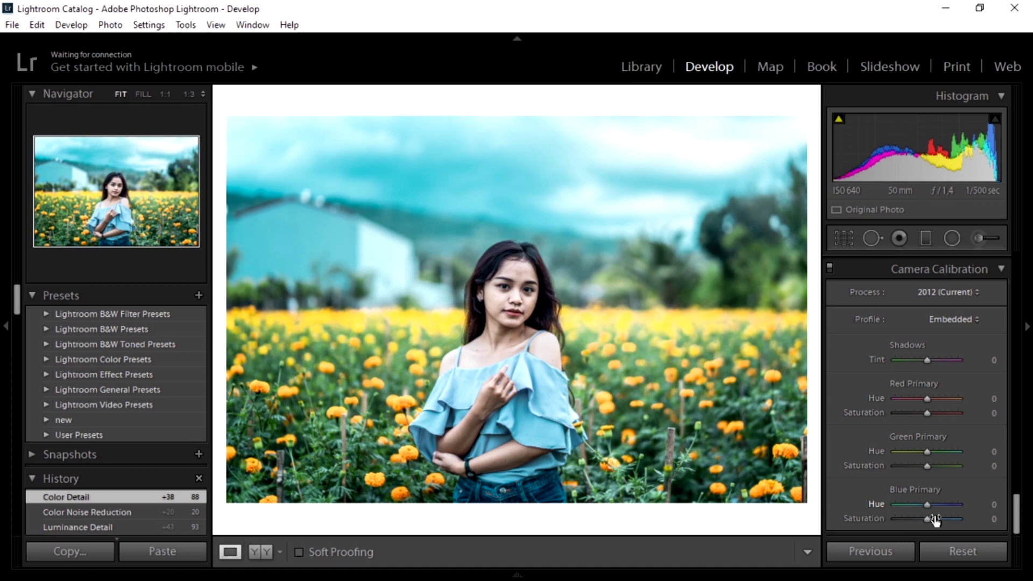
# - Add a −24 post-crop vignette alongside Calibration Blue Primary Hue −19
pyautogui.scroll(5, 935, 520)
pyautogui.scroll(1, 935, 398)
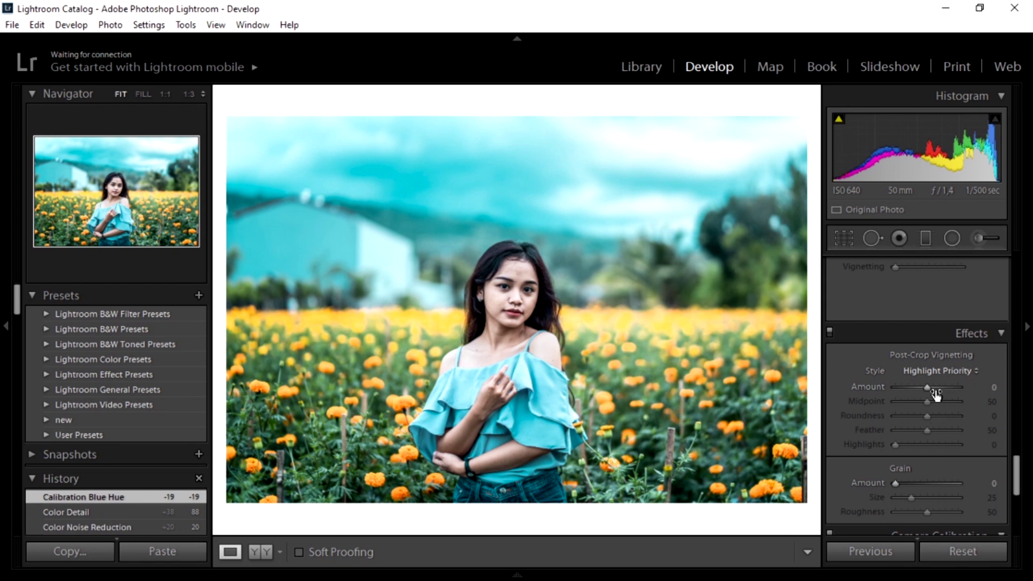
pyautogui.moveTo(936, 395); pyautogui.dragTo(929, 395)
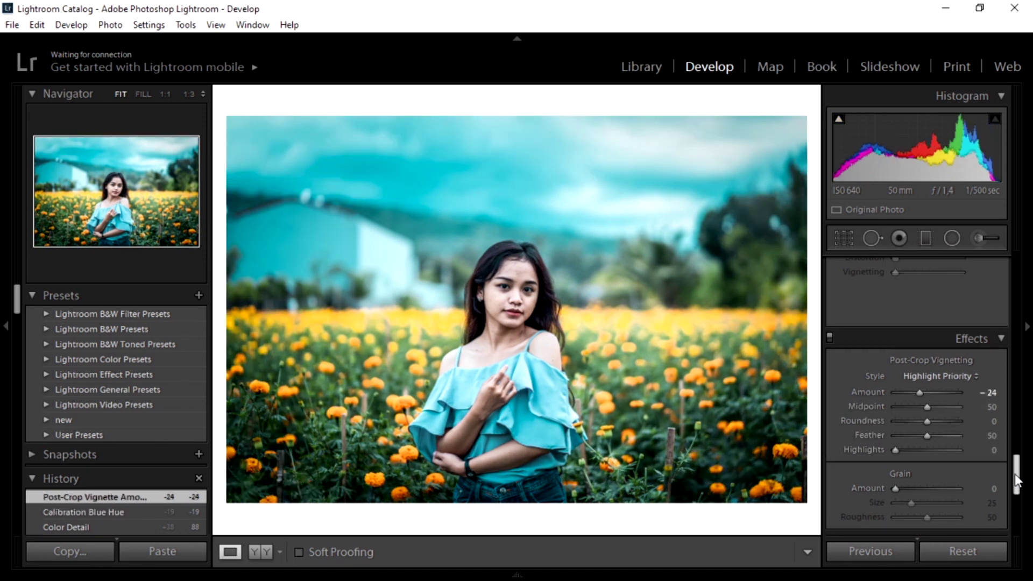
pyautogui.moveTo(1015, 473); pyautogui.dragTo(1002, 341)
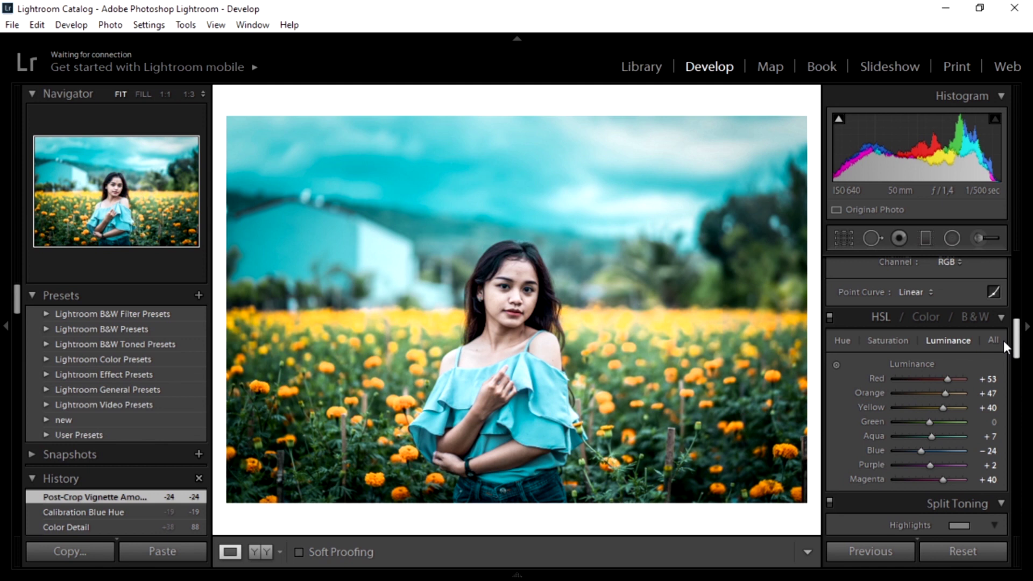
# - Add upper, middle and lower tone-curve points and lift the black point for fade
pyautogui.scroll(3, 1003, 341)
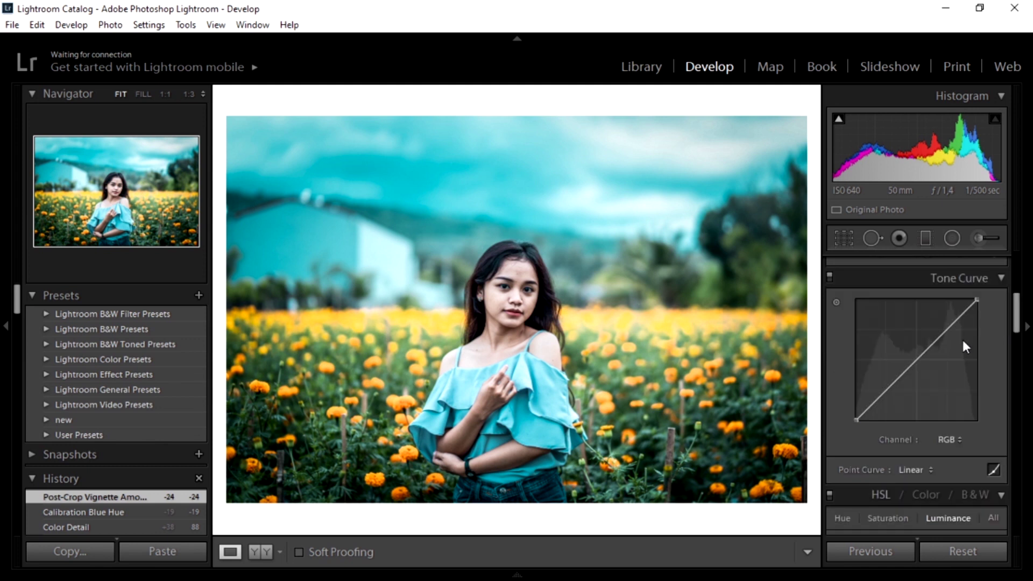
pyautogui.click(911, 365)
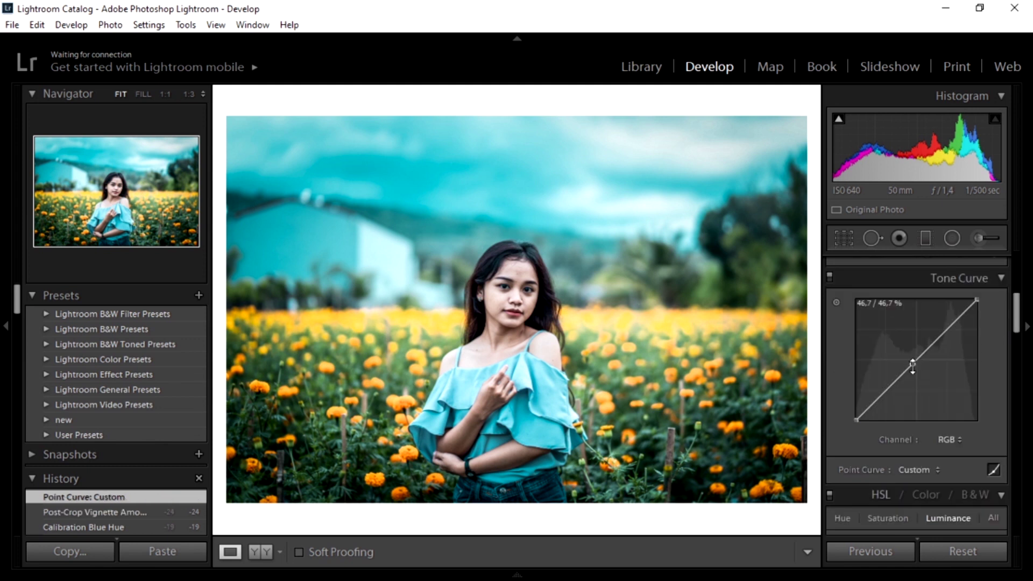
pyautogui.doubleClick(911, 366)
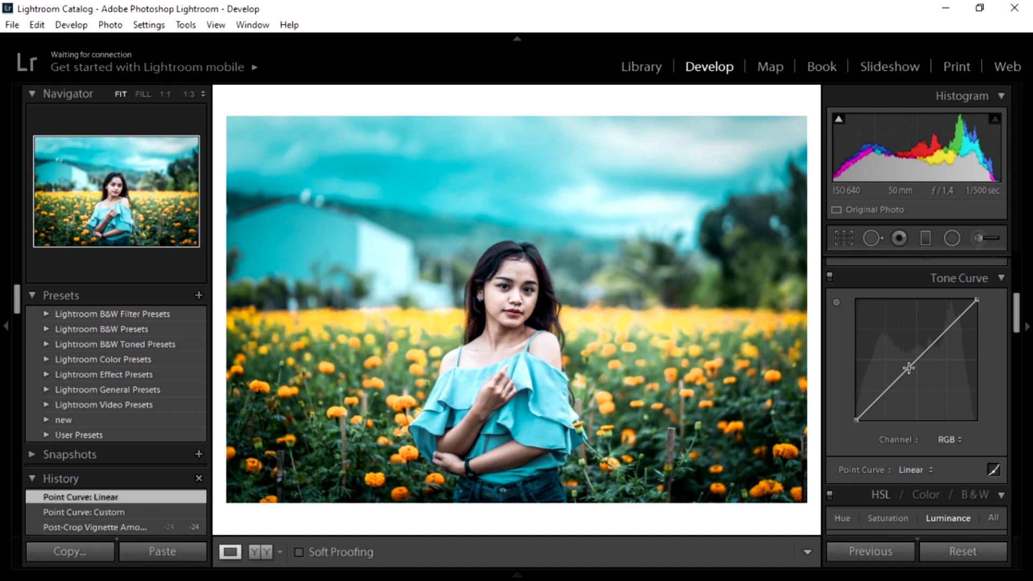
pyautogui.click(908, 368)
pyautogui.click(946, 330)
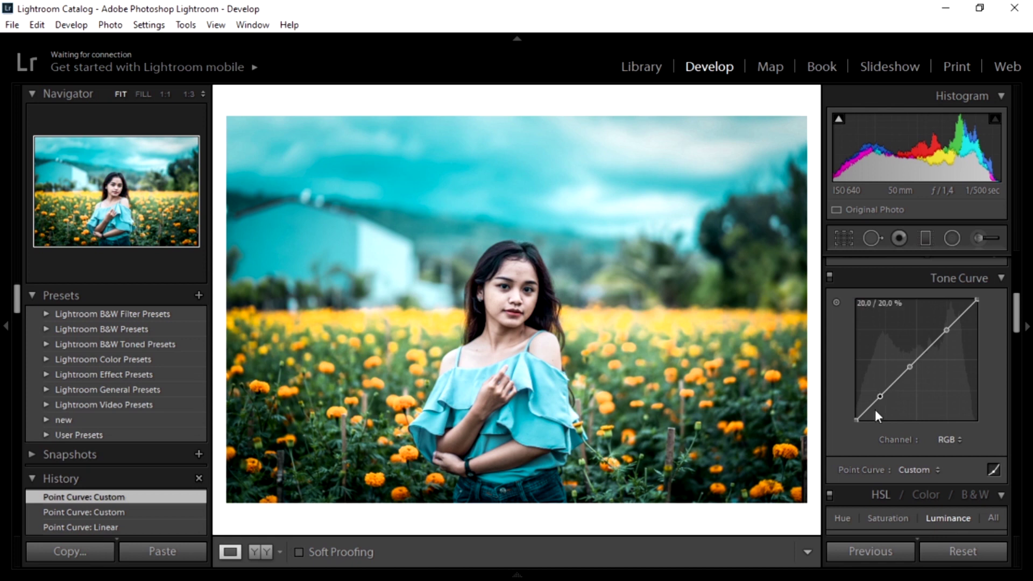
pyautogui.click(879, 397)
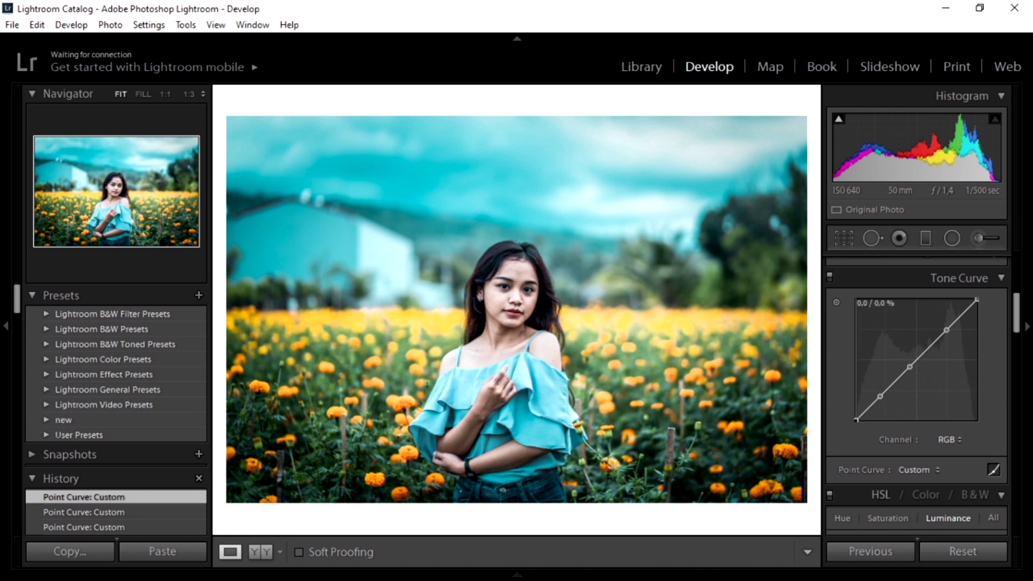
pyautogui.moveTo(857, 419); pyautogui.dragTo(856, 412)
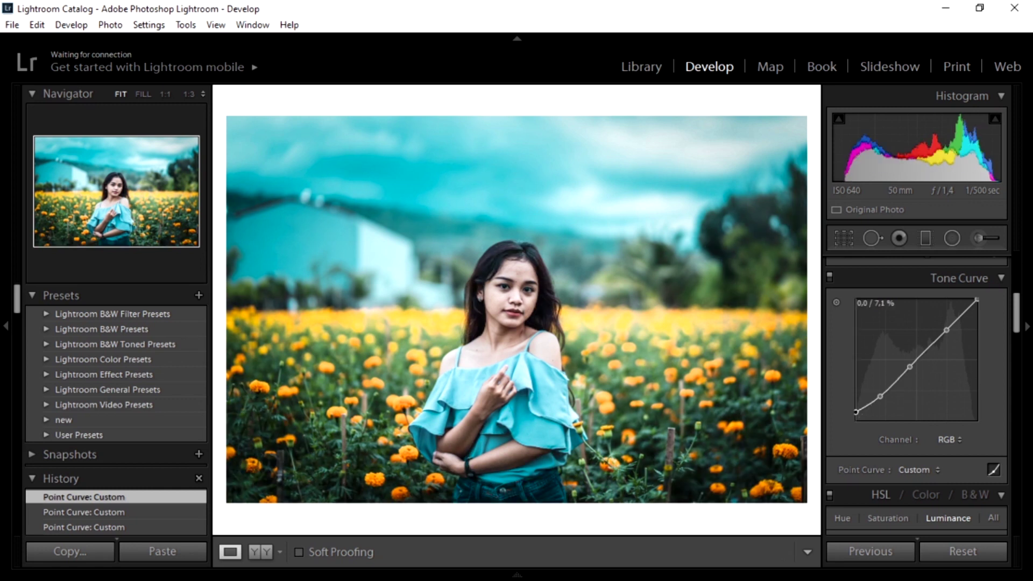
pyautogui.moveTo(856, 411); pyautogui.dragTo(855, 409)
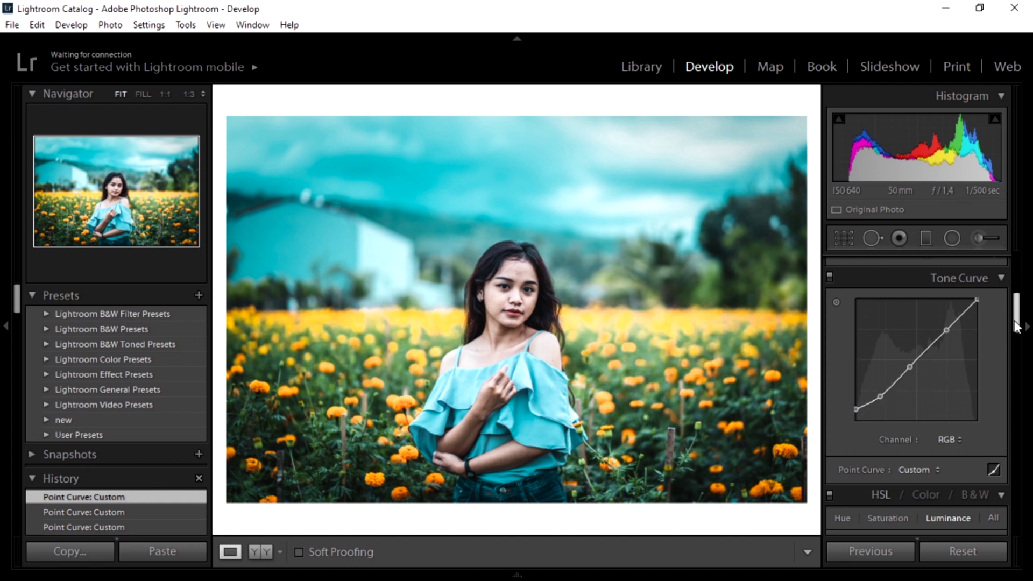
# - Nudge the upper tone-curve point slightly down
pyautogui.moveTo(1017, 326); pyautogui.dragTo(1017, 337)
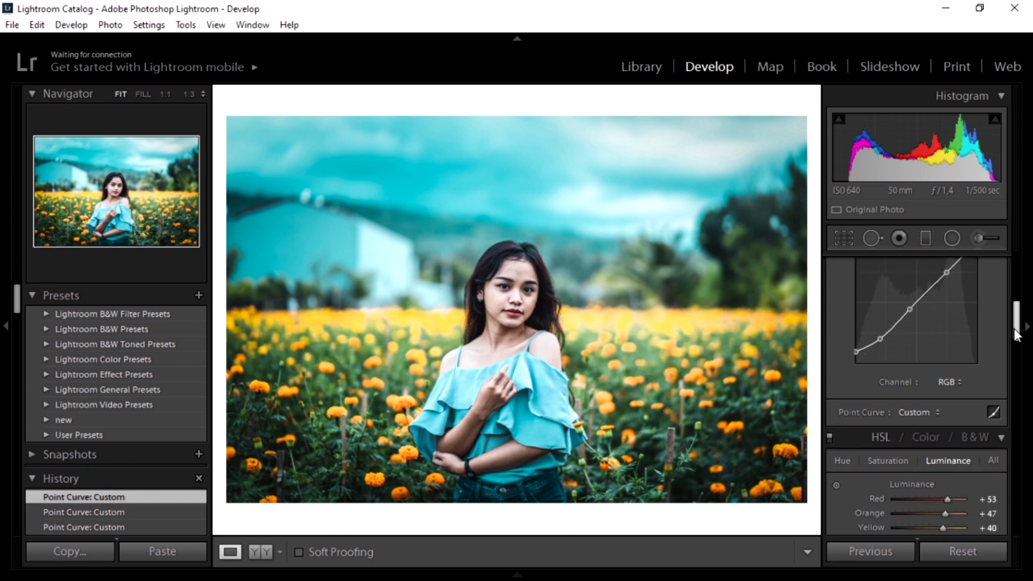
pyautogui.click(910, 309)
pyautogui.moveTo(909, 309); pyautogui.dragTo(909, 310)
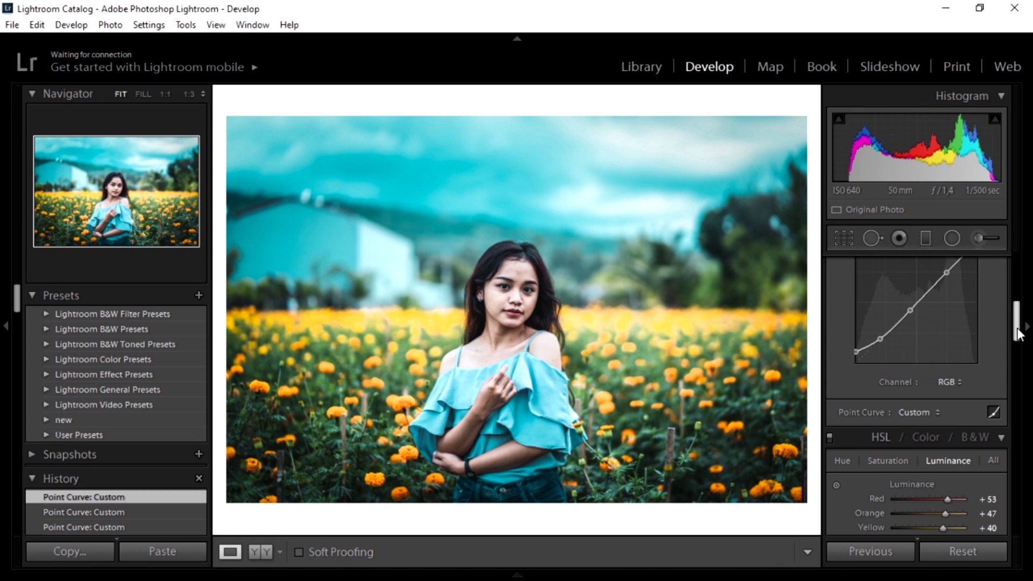
pyautogui.click(993, 412)
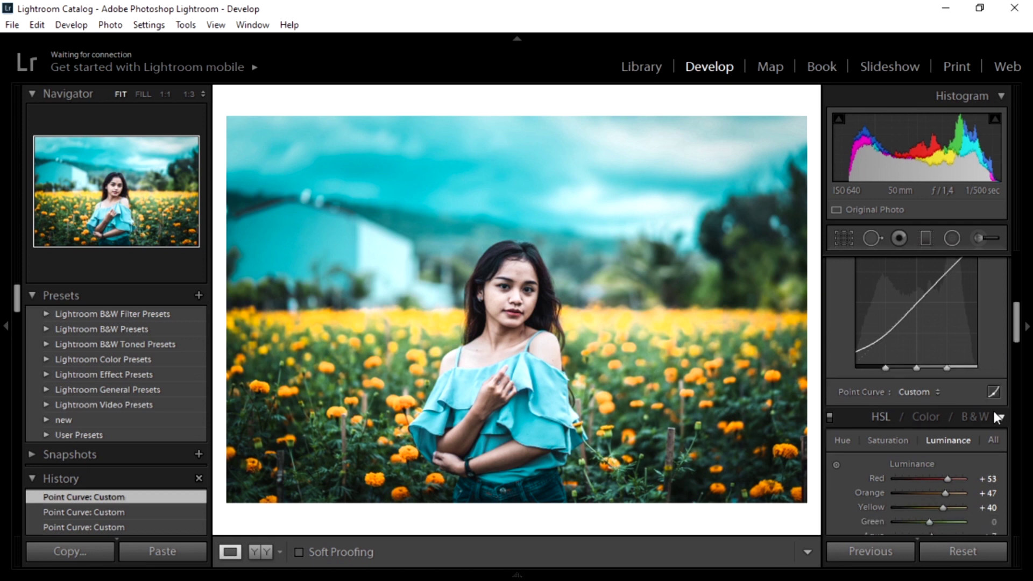
# - Set the parametric curve Darks to +11 and Shadows to −18
pyautogui.scroll(1, 1016, 330)
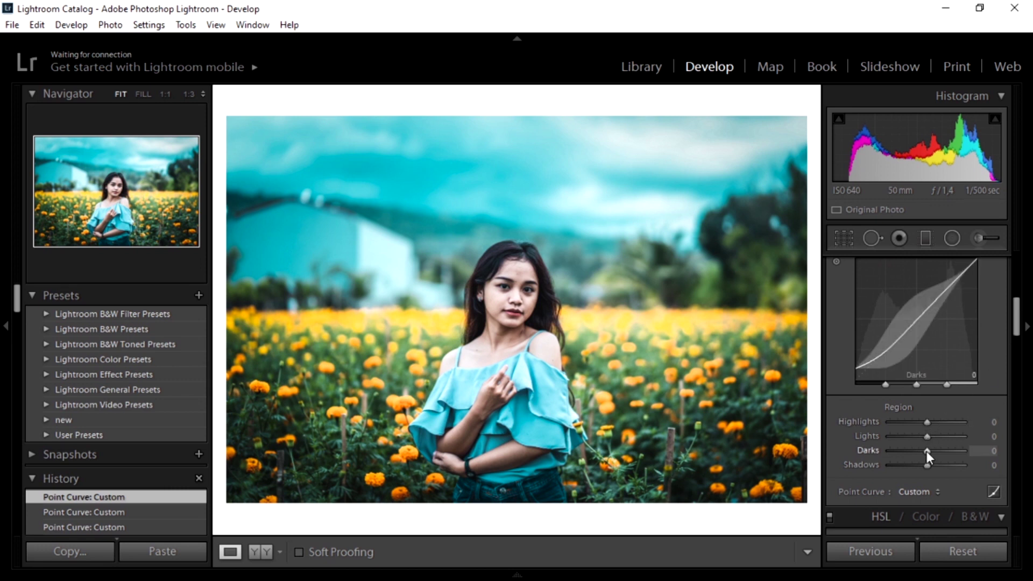
pyautogui.moveTo(926, 452); pyautogui.dragTo(930, 451)
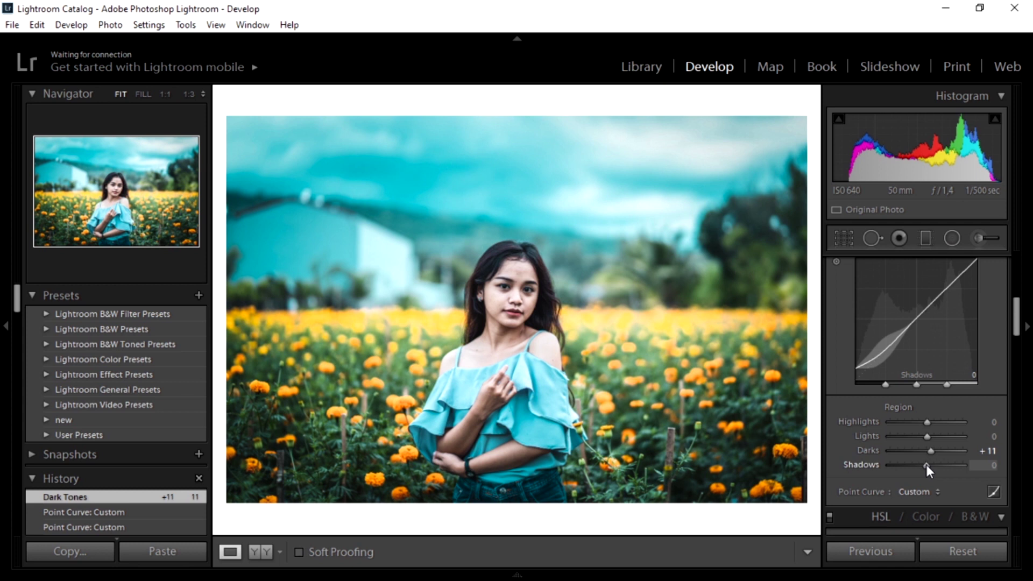
pyautogui.moveTo(926, 465); pyautogui.dragTo(919, 463)
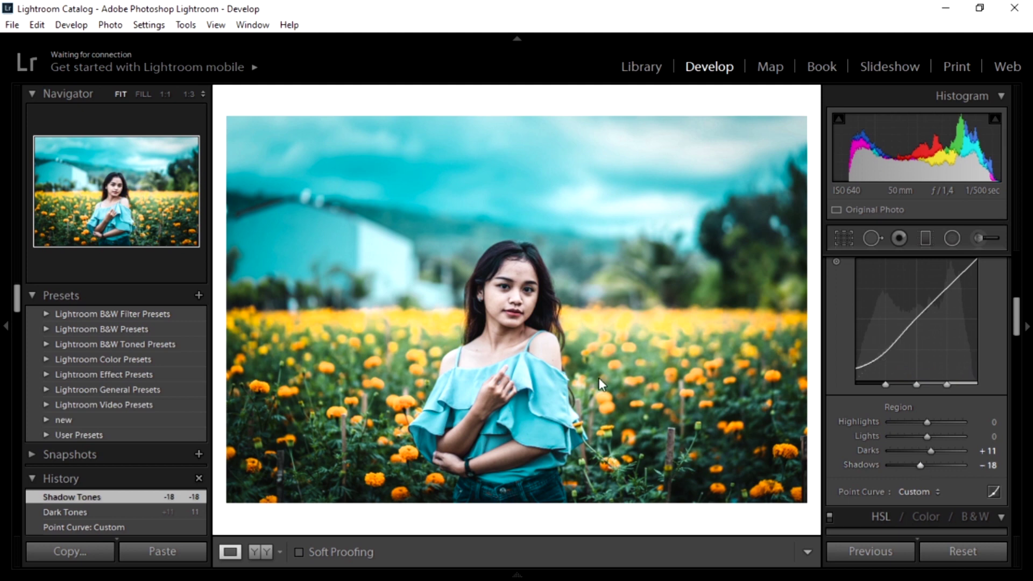
pyautogui.click(263, 554)
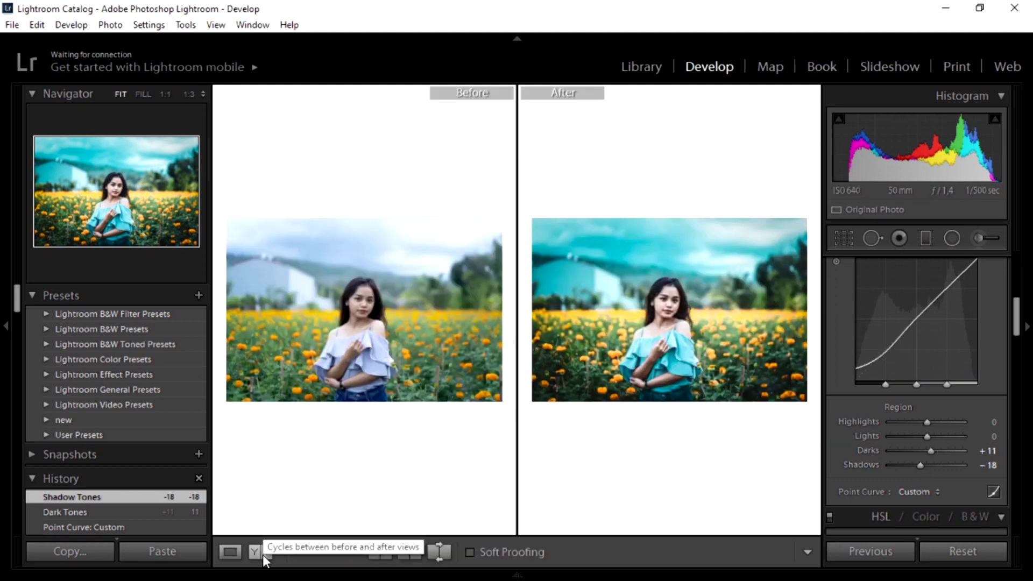
pyautogui.click(231, 552)
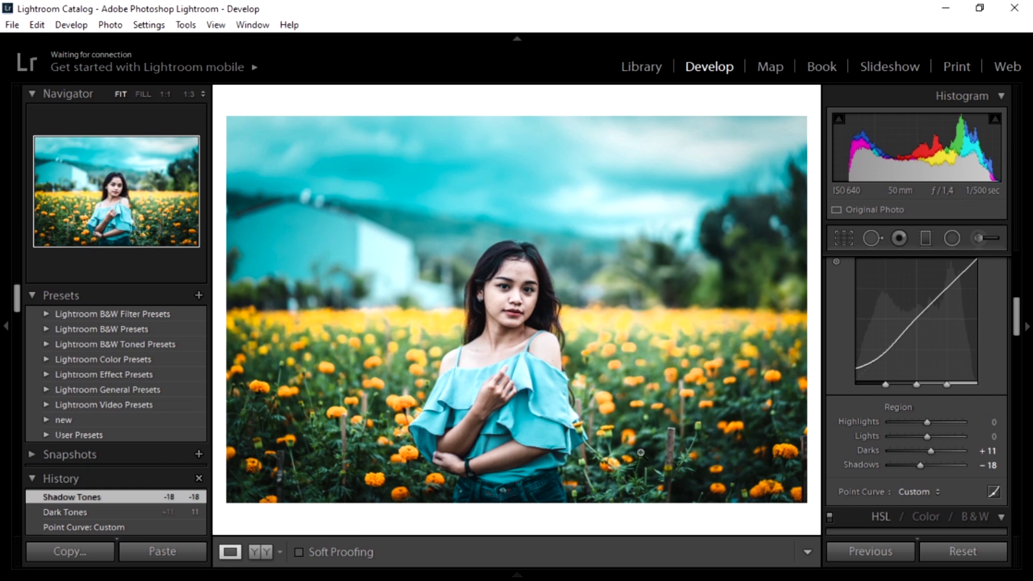
# - Open Export One File for the photo, showing JPEG, Quality 100, sRGB
pyautogui.rightClick(576, 243)
pyautogui.moveTo(638, 504)
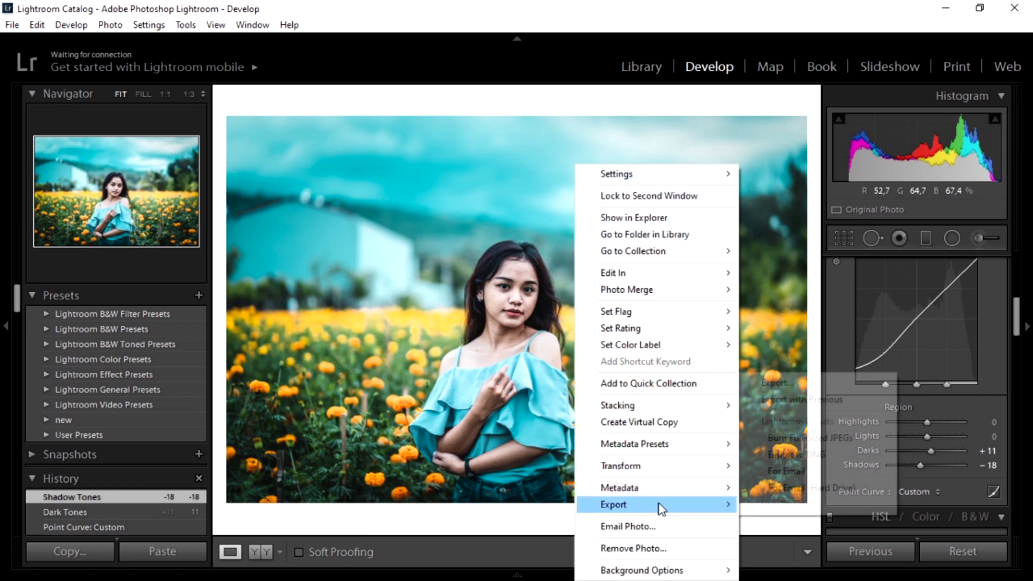
pyautogui.click(774, 383)
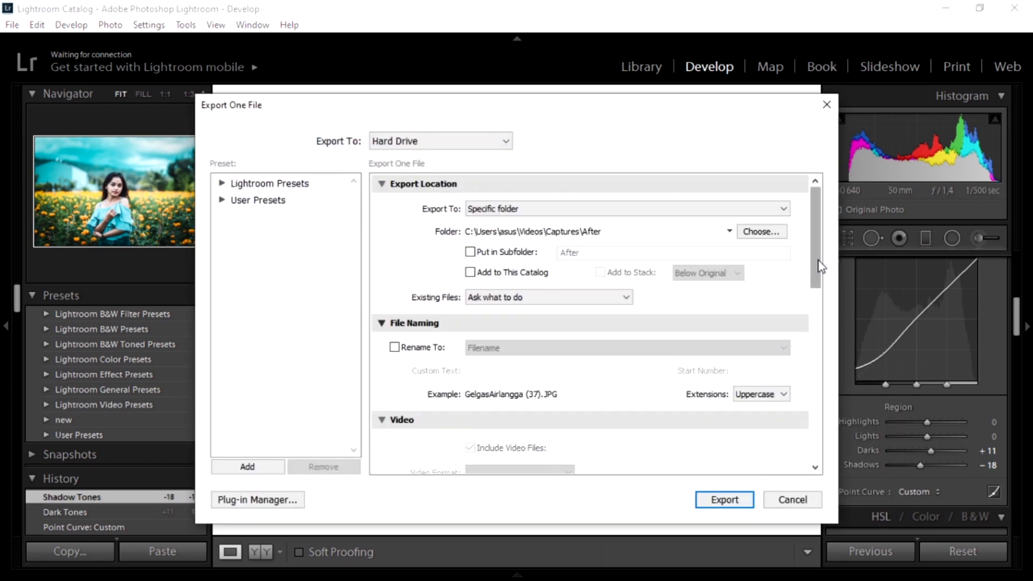
pyautogui.moveTo(815, 272); pyautogui.dragTo(815, 357)
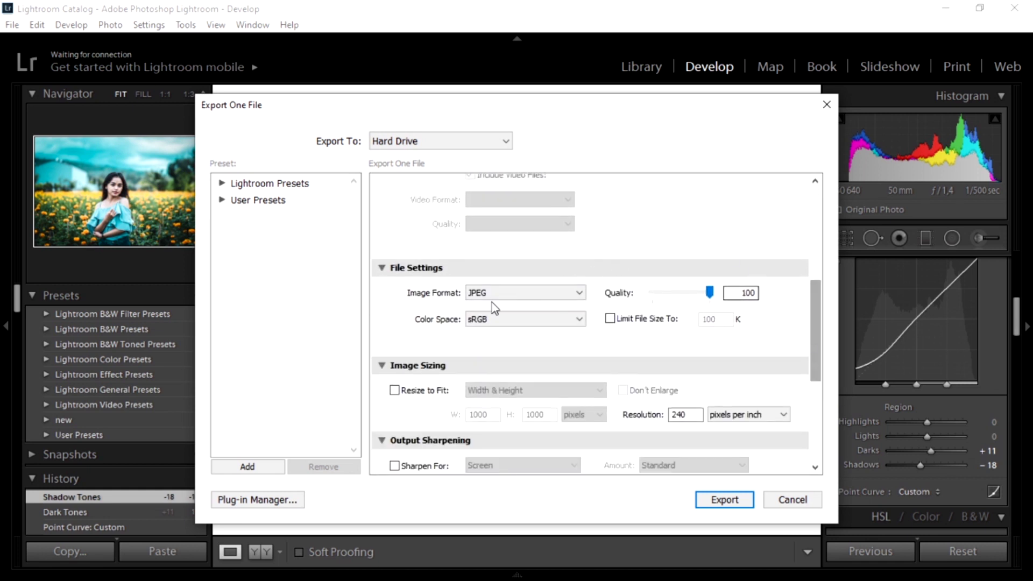